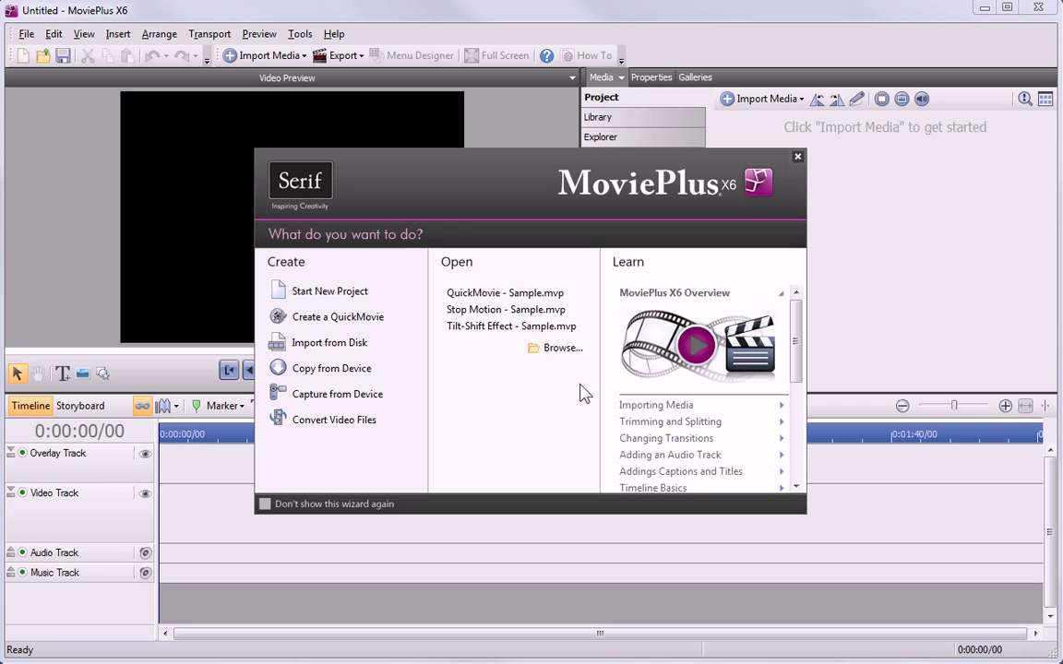
# - Browse the Learn topics on audio tracks and Serif support, then start a new empty project
pyautogui.moveTo(791, 356); pyautogui.dragTo(707, 379)
pyautogui.click(707, 384)
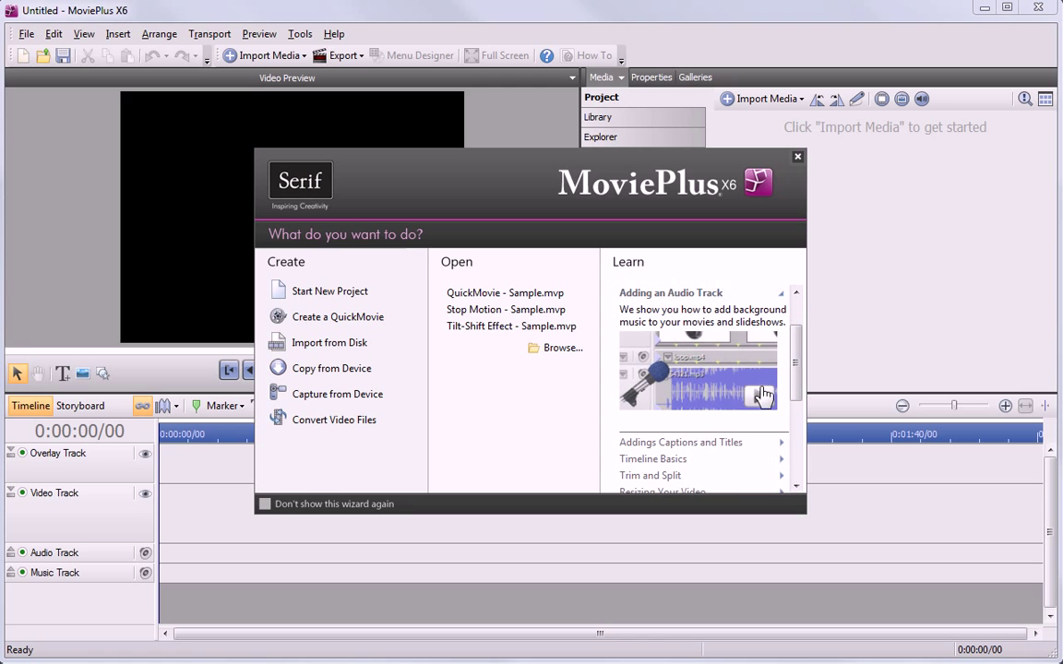
pyautogui.moveTo(794, 349); pyautogui.dragTo(794, 465)
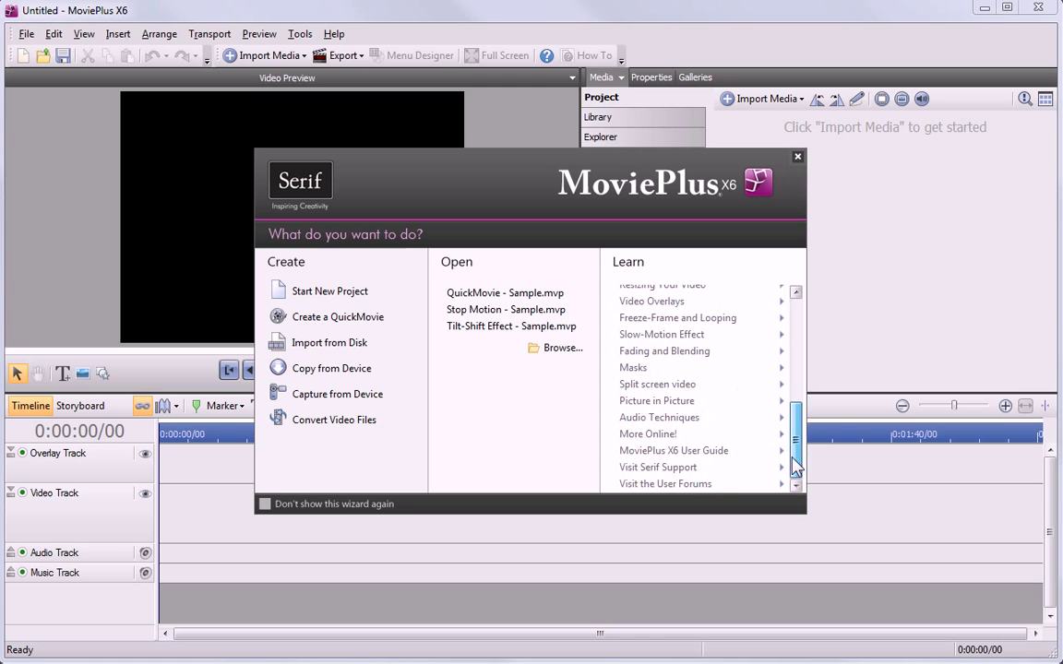
pyautogui.click(700, 474)
pyautogui.click(697, 481)
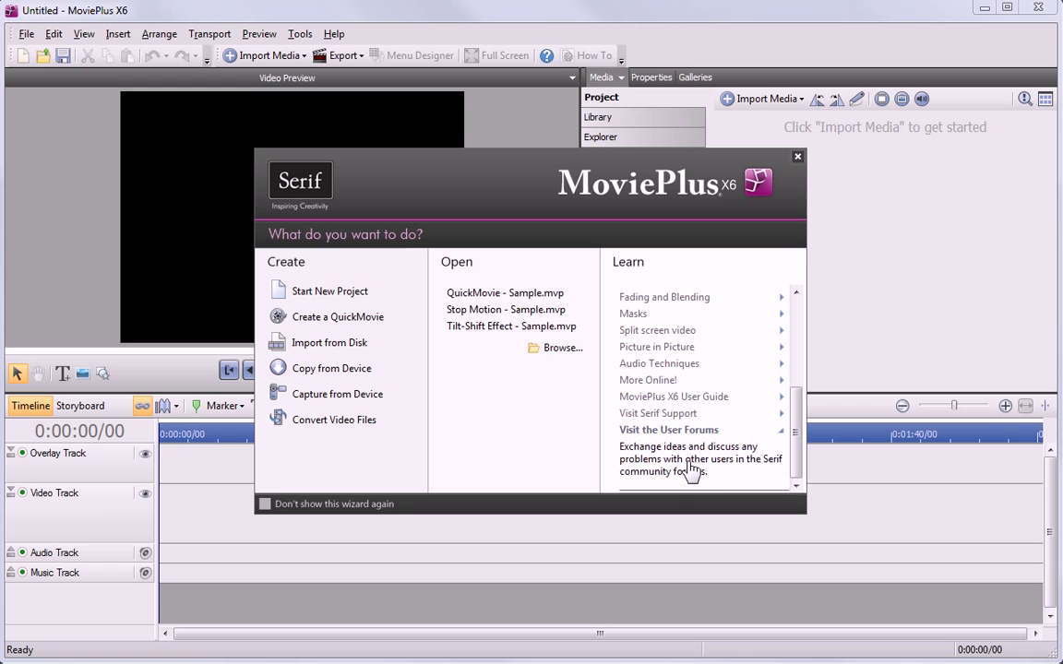
pyautogui.click(356, 297)
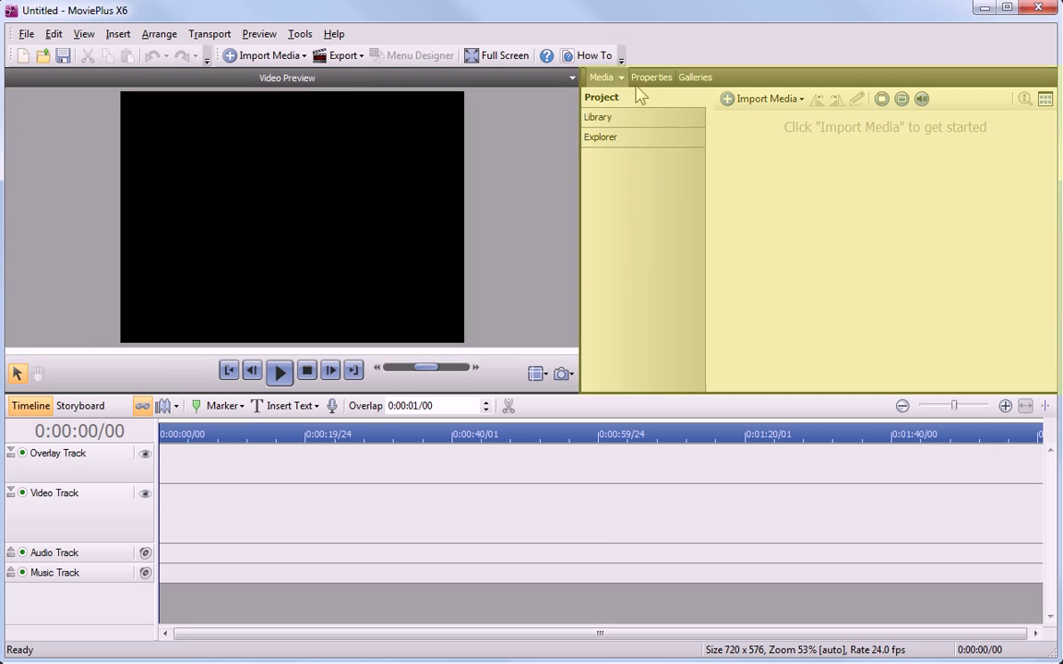
pyautogui.click(703, 78)
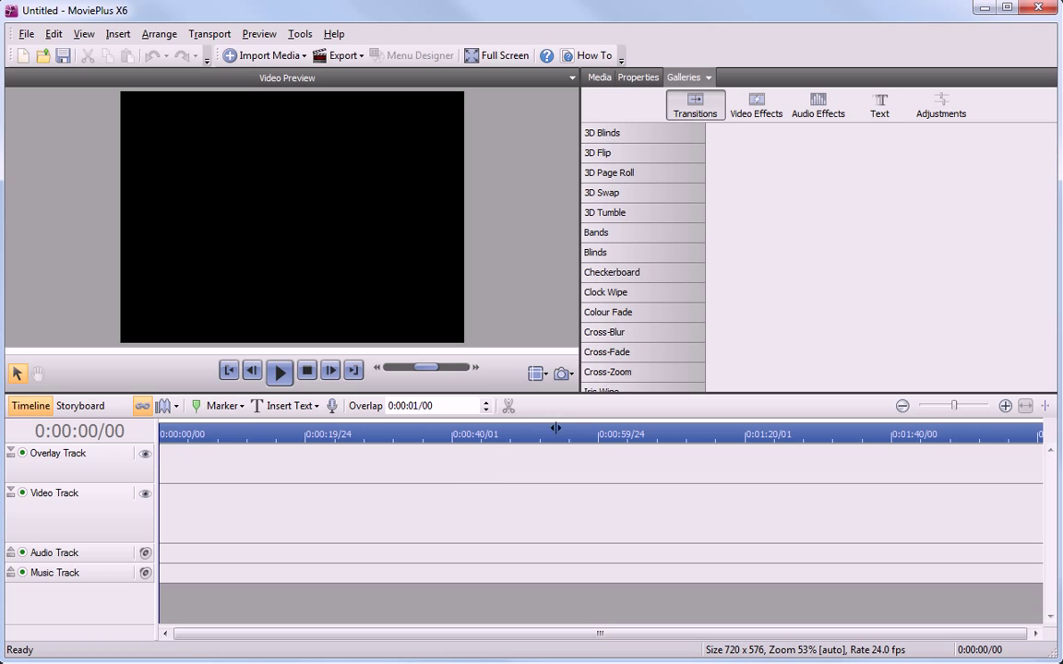
pyautogui.click(611, 79)
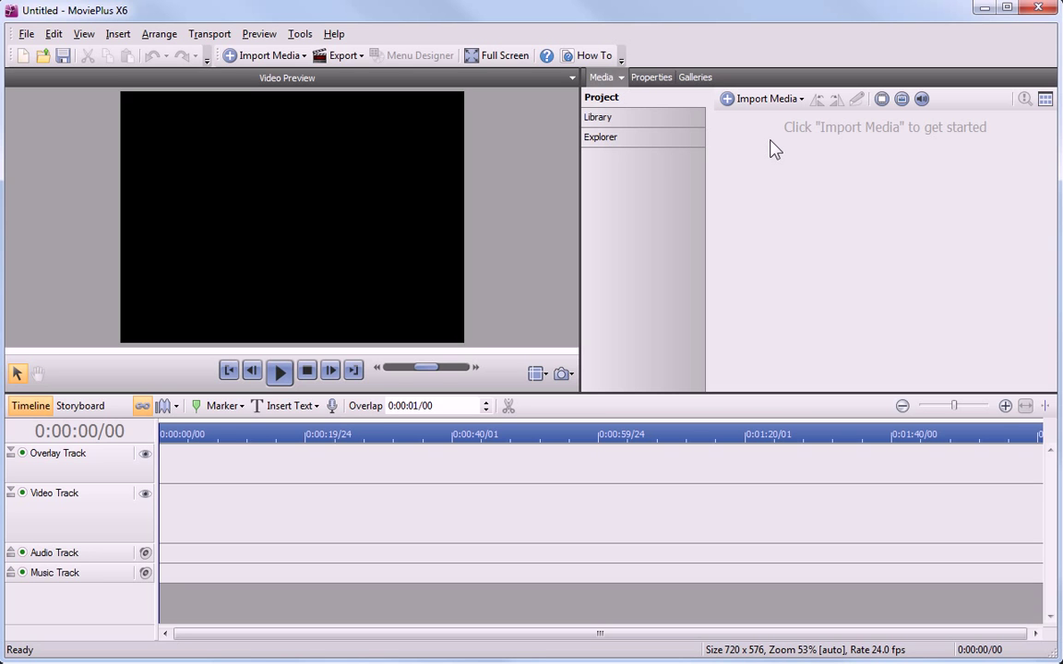
pyautogui.click(654, 120)
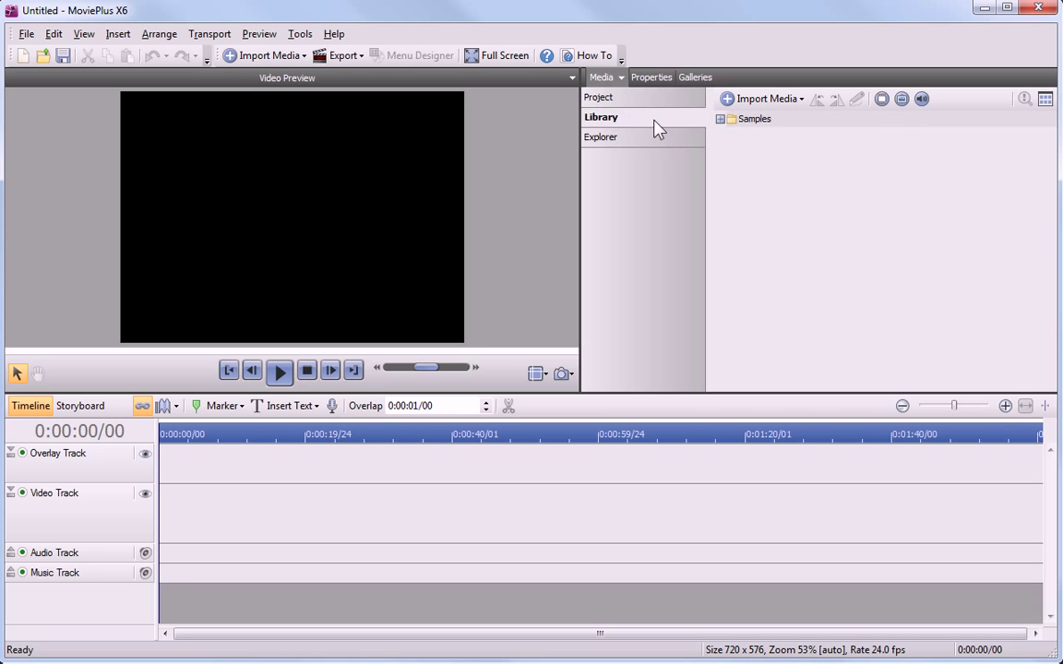
pyautogui.click(720, 120)
pyautogui.click(609, 140)
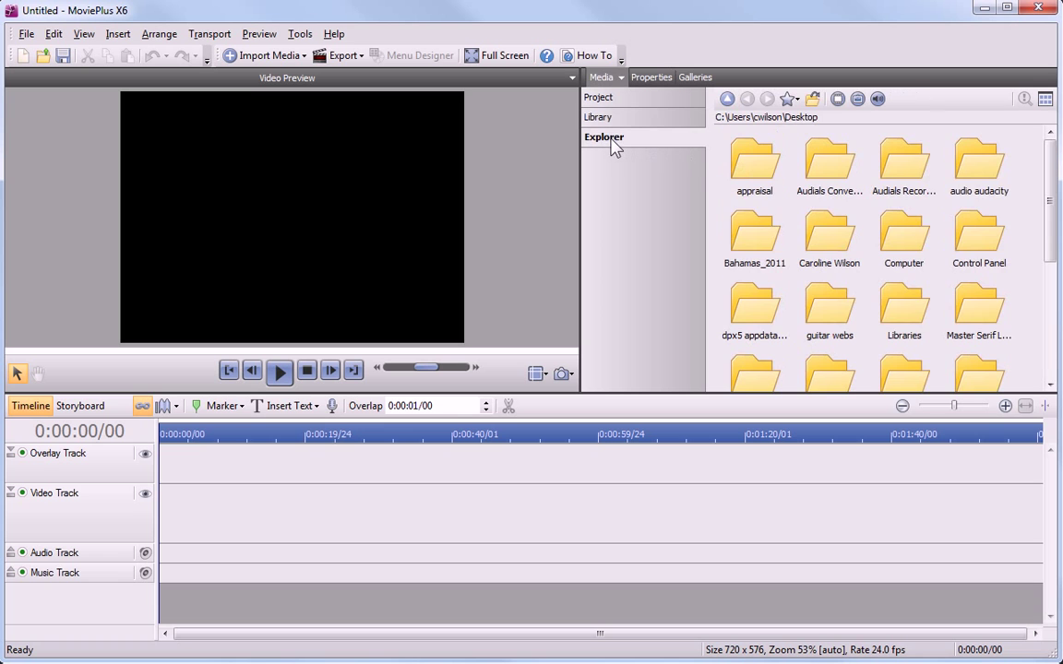
pyautogui.click(664, 101)
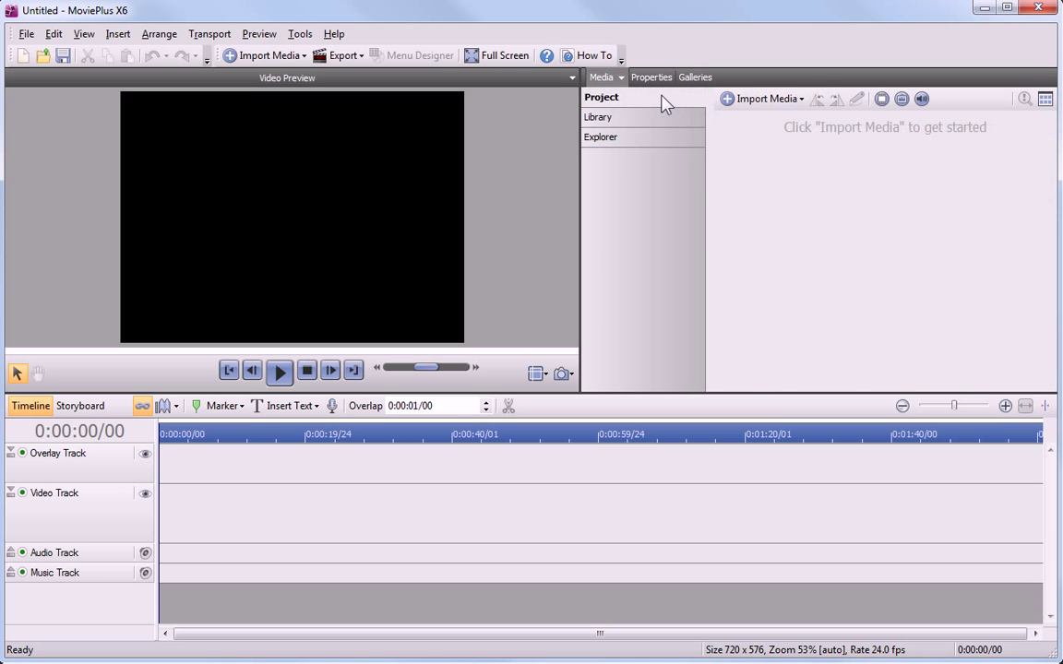
# - Import the seven clips from Practice_Aug.MOV through Race_Ryton April 2009.avi from the Videos library
pyautogui.click(786, 107)
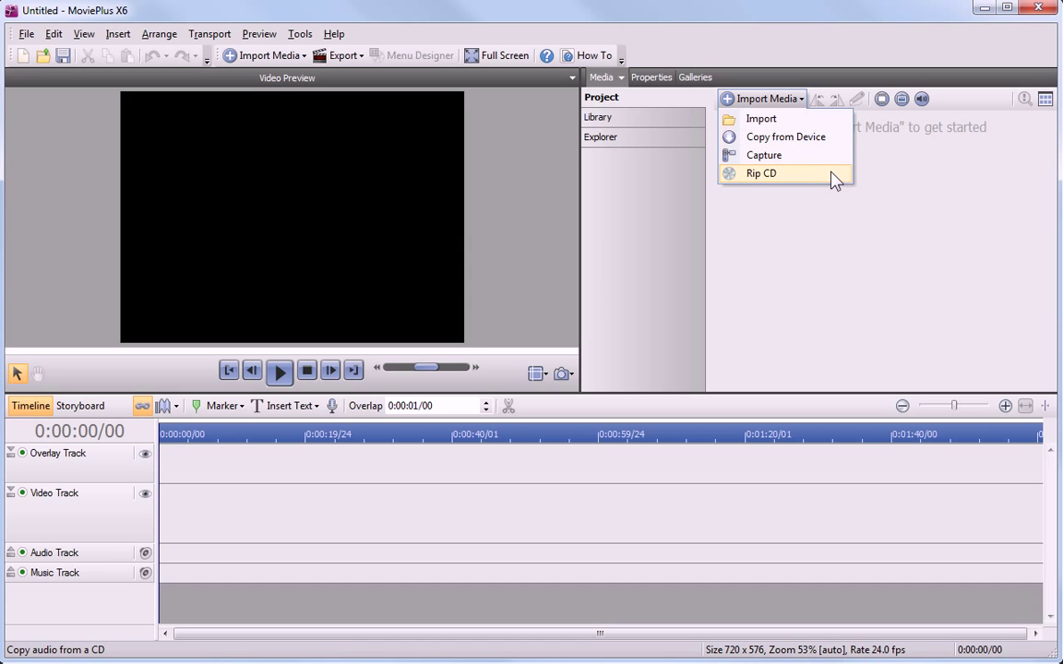
pyautogui.click(826, 124)
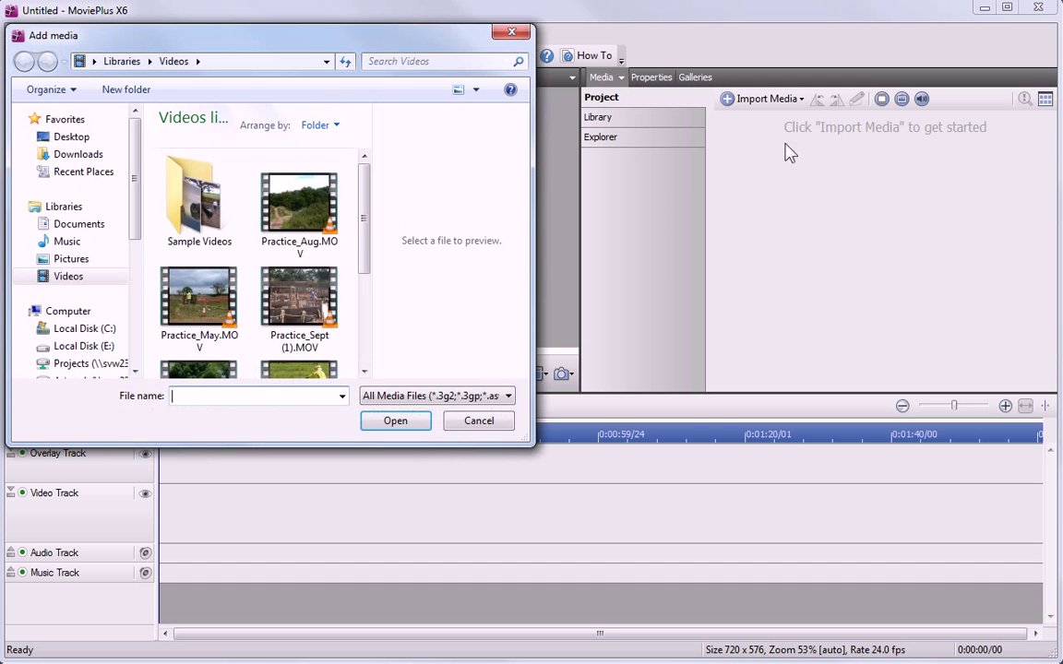
pyautogui.click(297, 198)
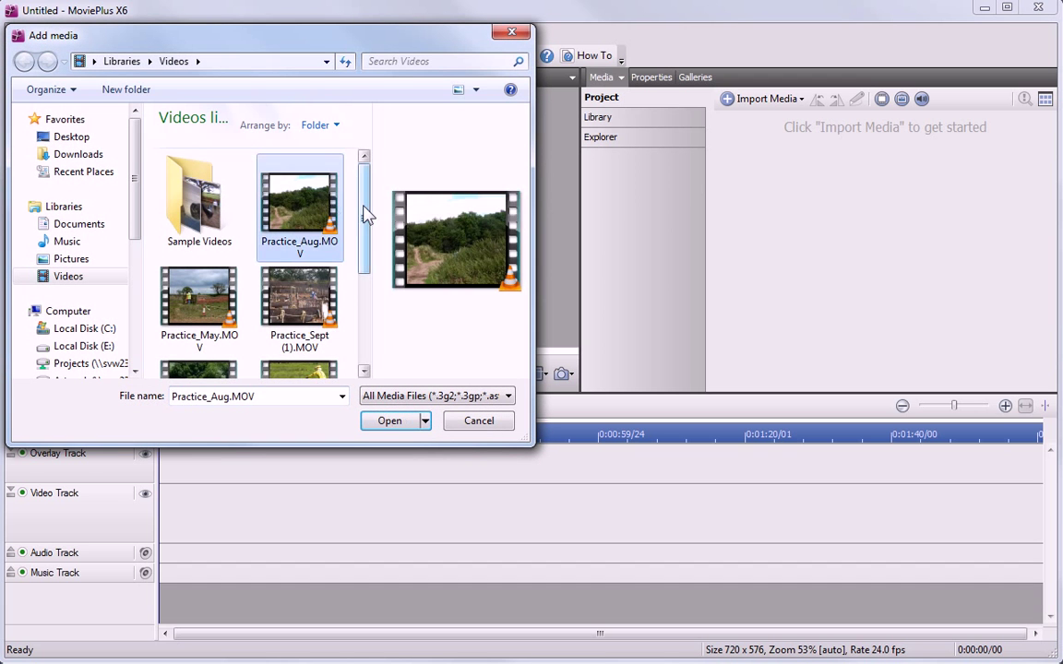
pyautogui.moveTo(368, 214); pyautogui.dragTo(369, 315)
pyautogui.keyDown('shift'); pyautogui.click(297, 318); pyautogui.keyUp('shift')
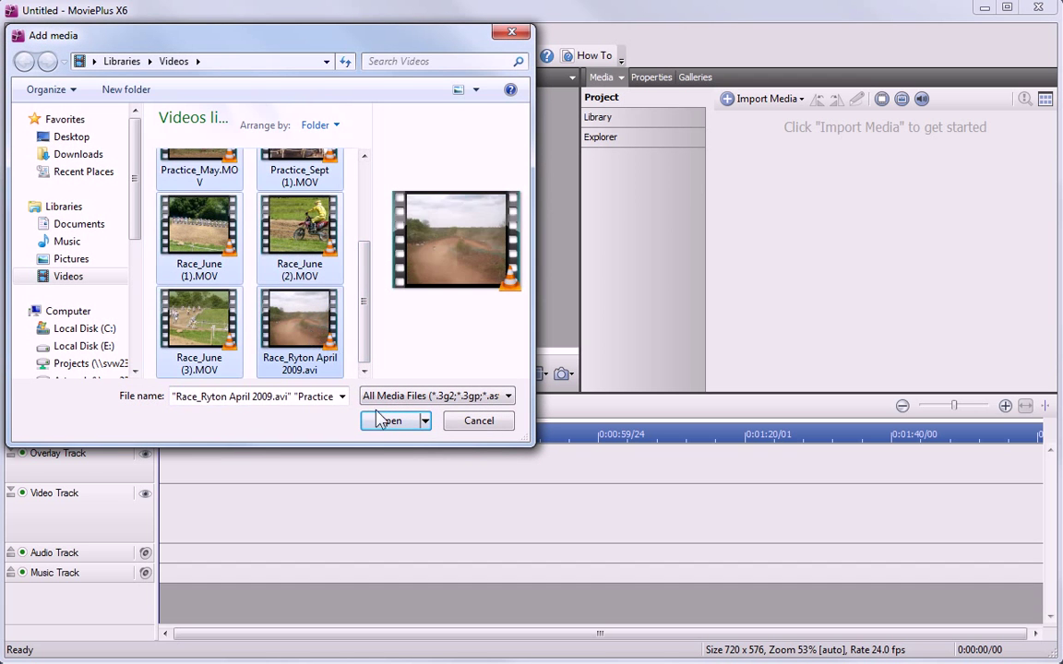
pyautogui.click(383, 421)
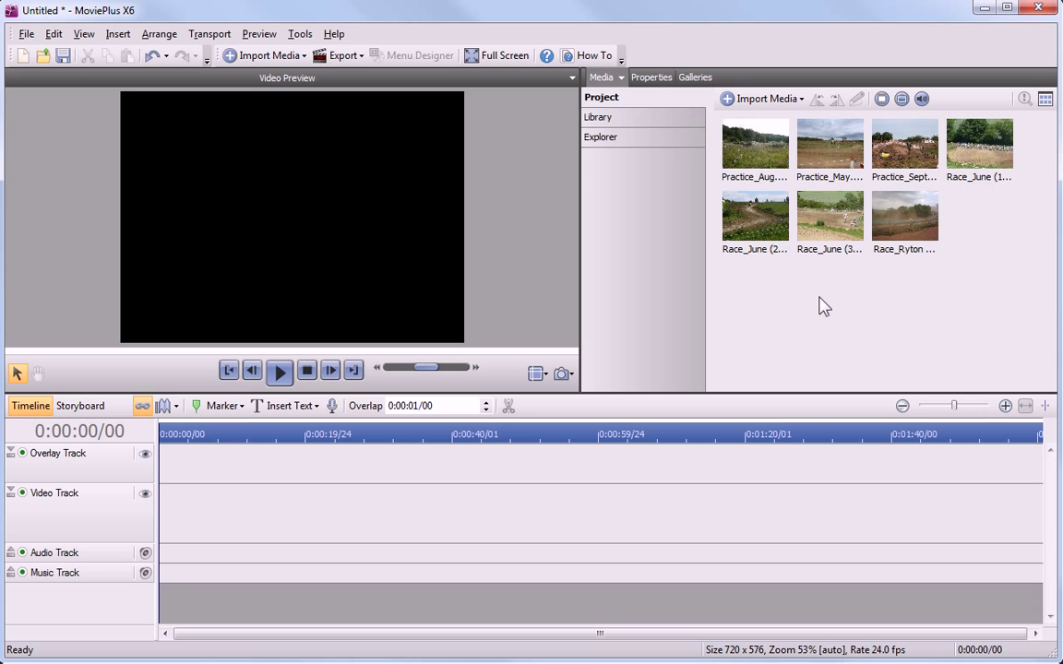
# - Copy the four MTS clips from the SanDisk SD card, adding them to the media automatically
pyautogui.click(789, 98)
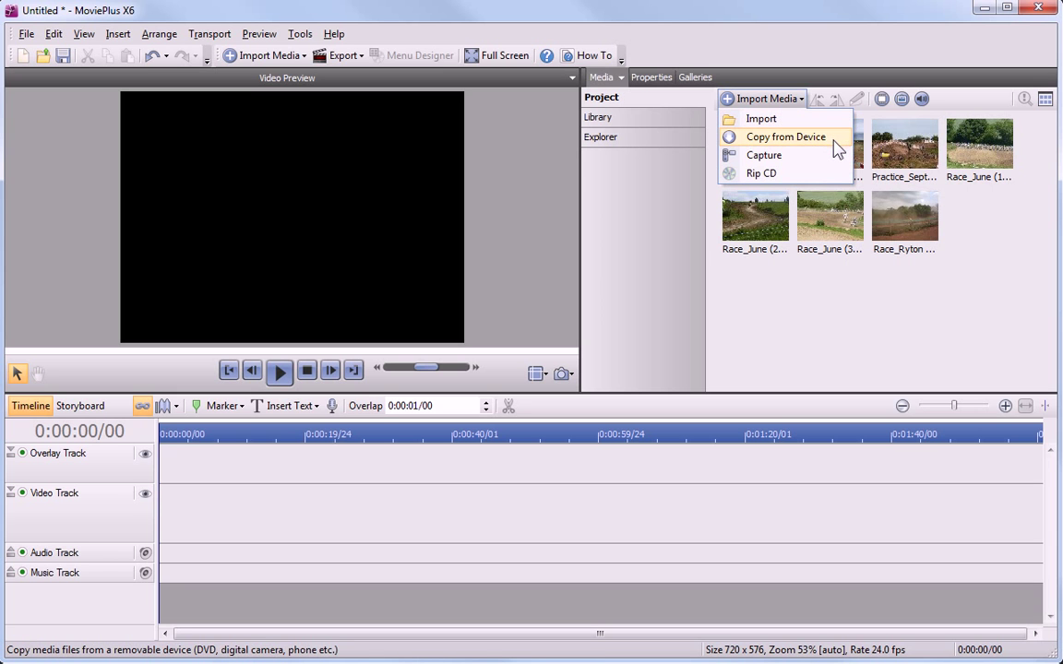
pyautogui.click(821, 136)
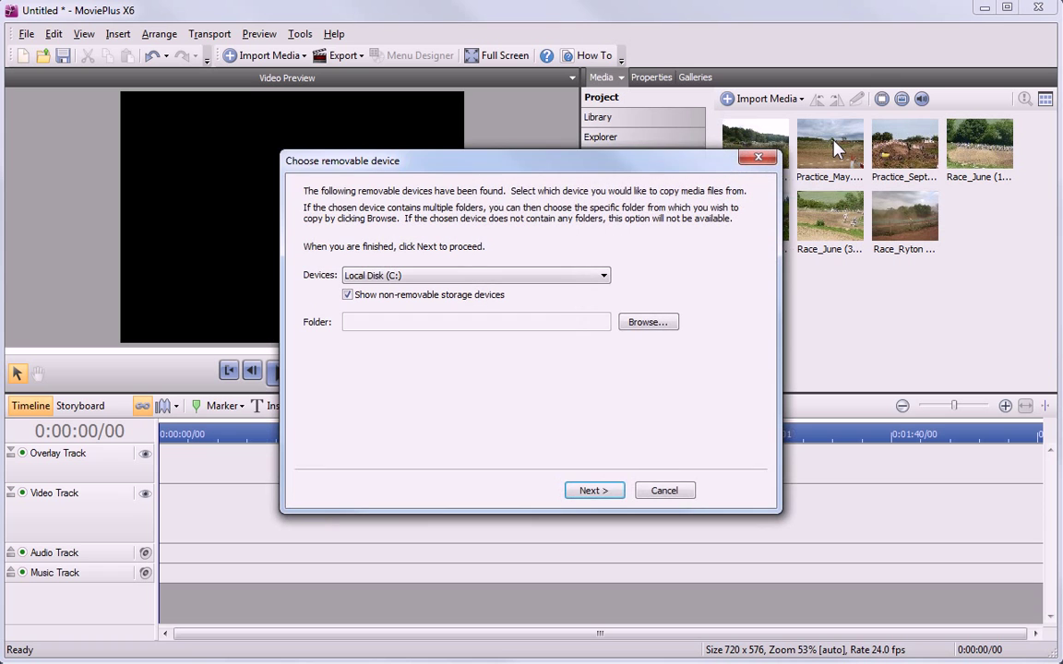
pyautogui.click(349, 295)
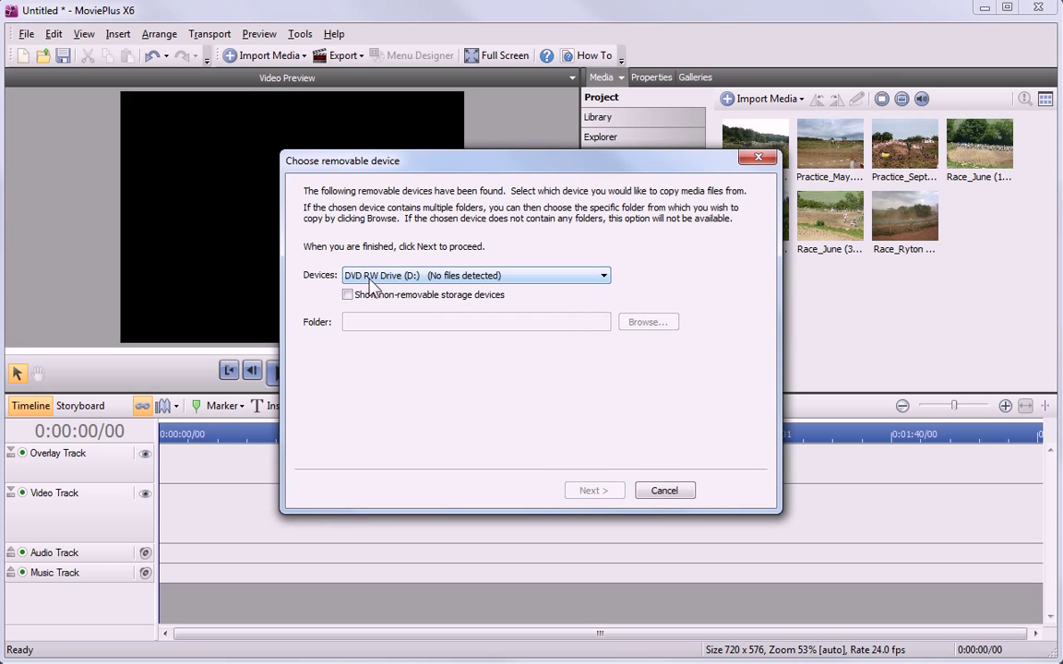
pyautogui.click(369, 279)
pyautogui.click(379, 299)
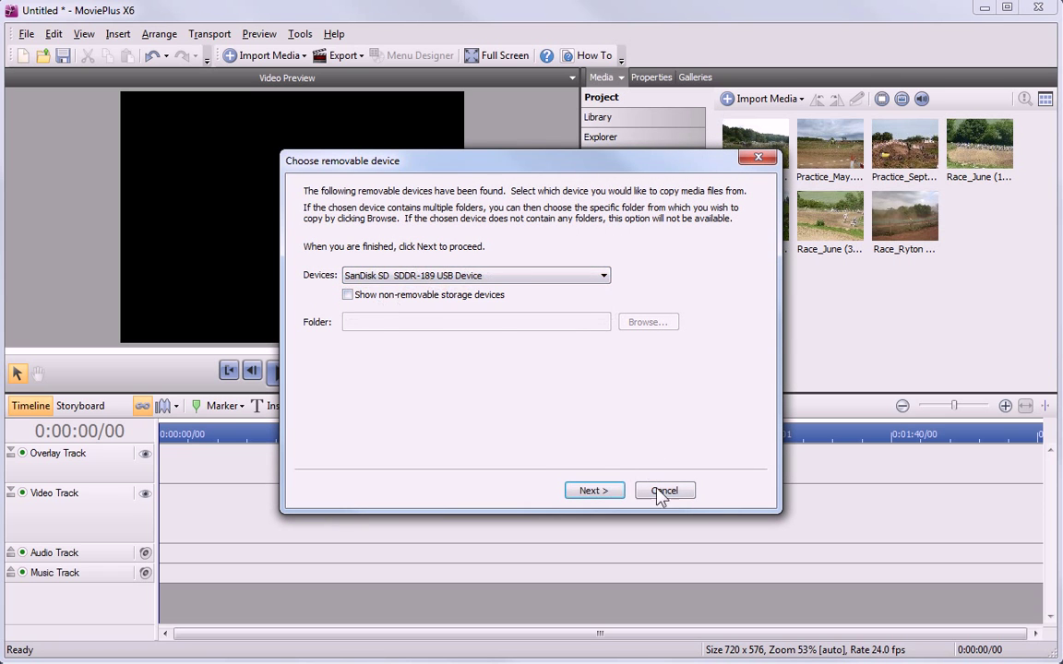
pyautogui.click(610, 495)
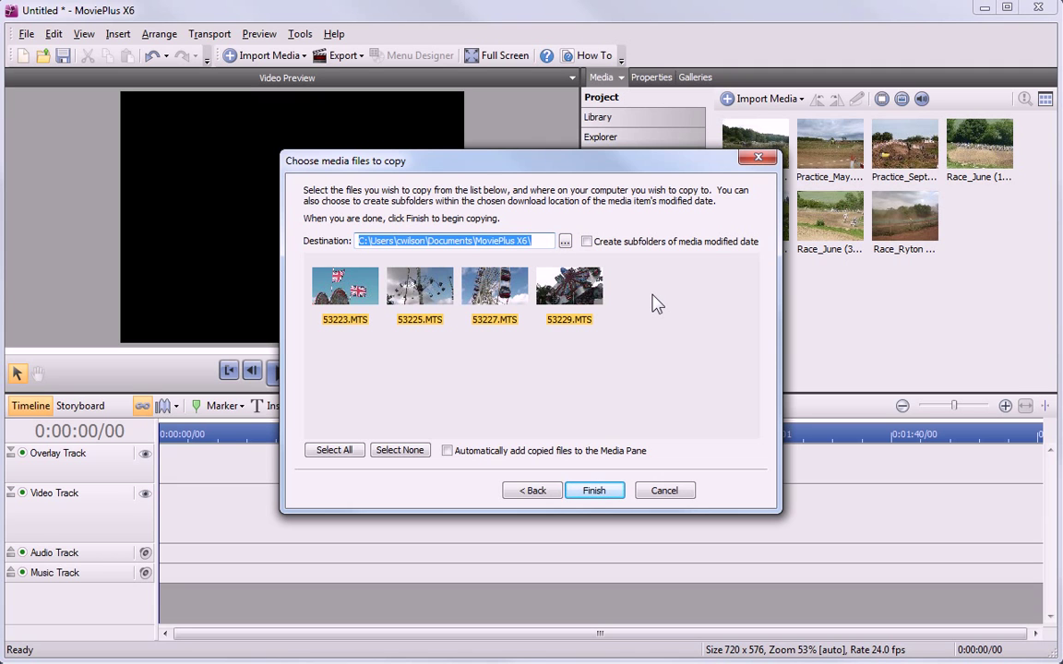
pyautogui.click(448, 451)
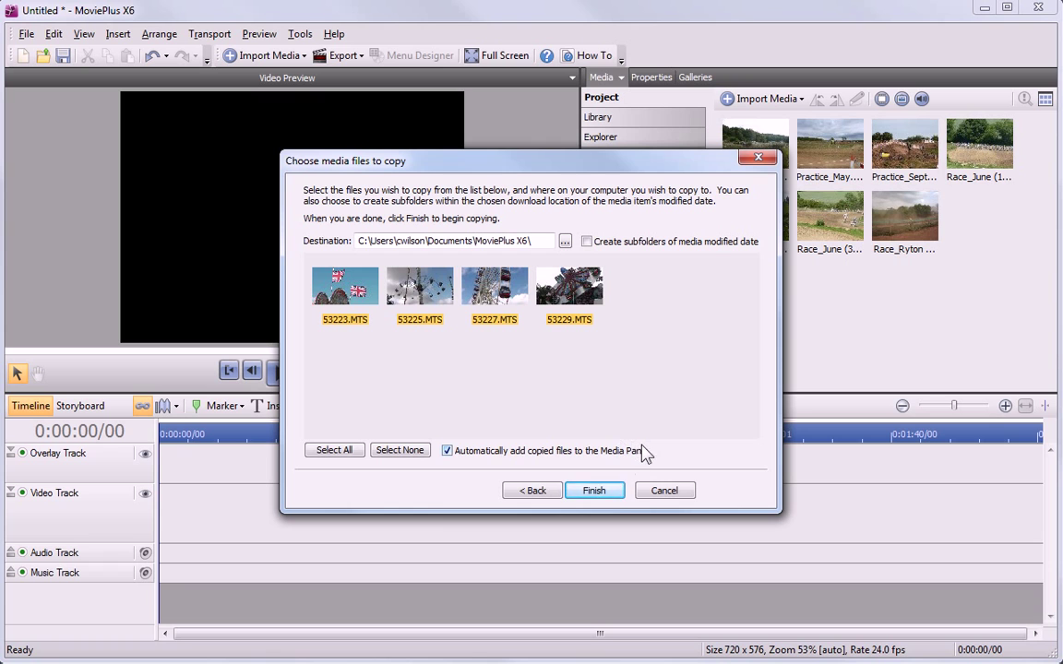
pyautogui.click(613, 494)
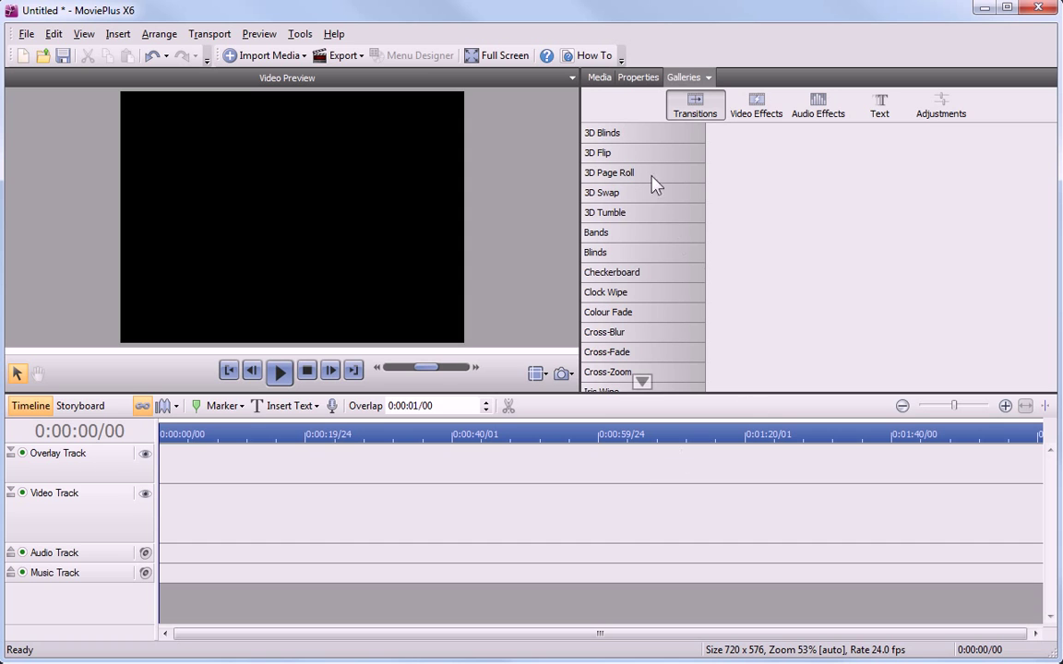
# - Return to the Media tab to view all eleven clips, closing the Import Media options unused
pyautogui.click(598, 79)
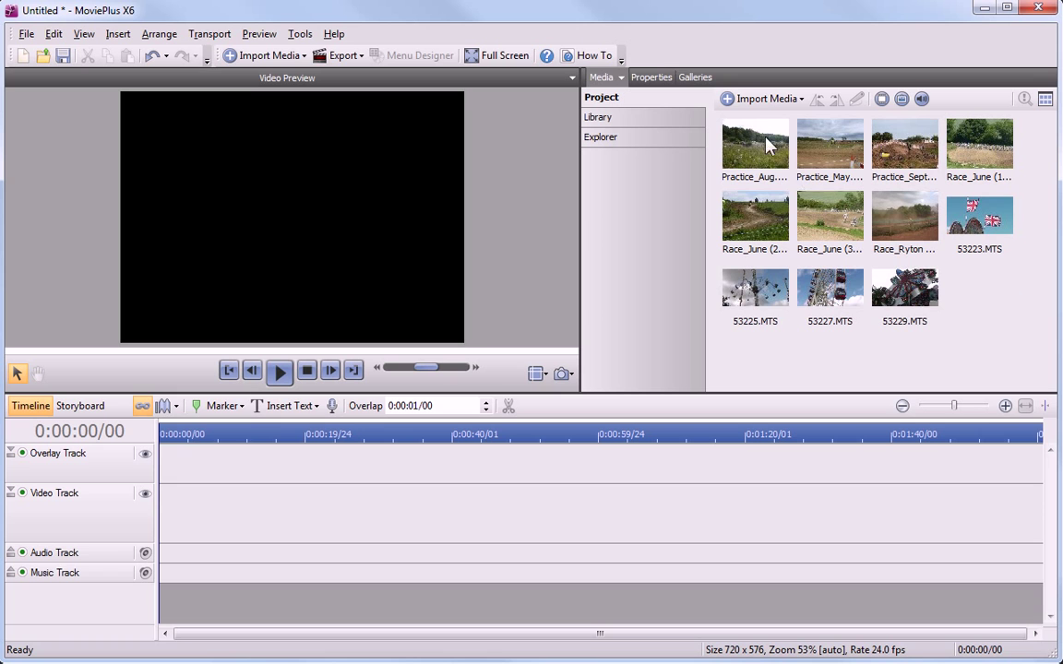
pyautogui.click(761, 99)
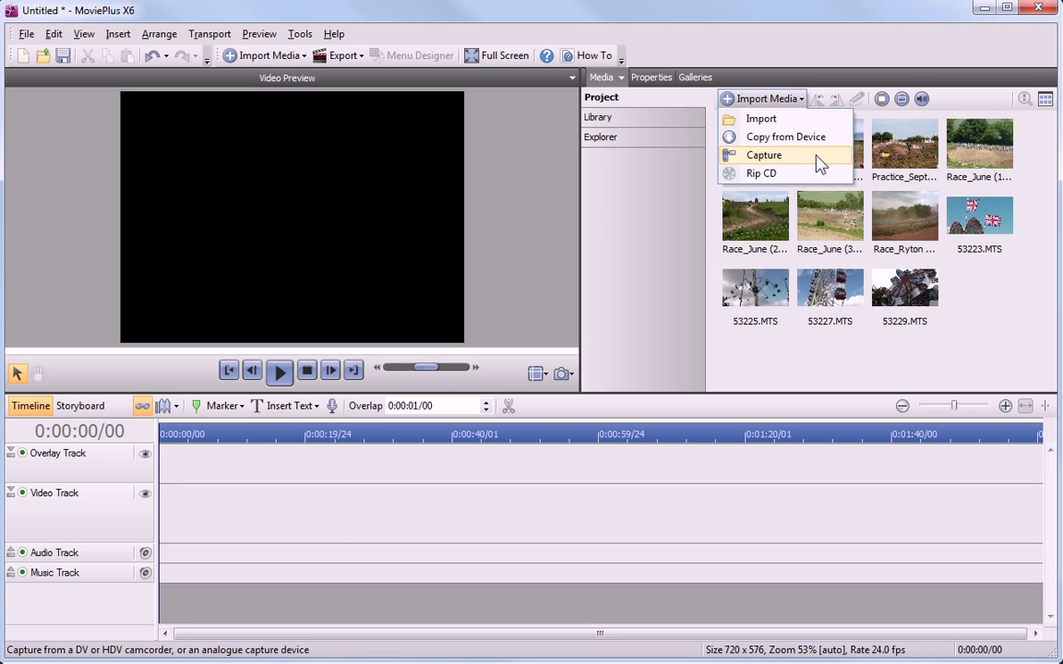
pyautogui.click(893, 275)
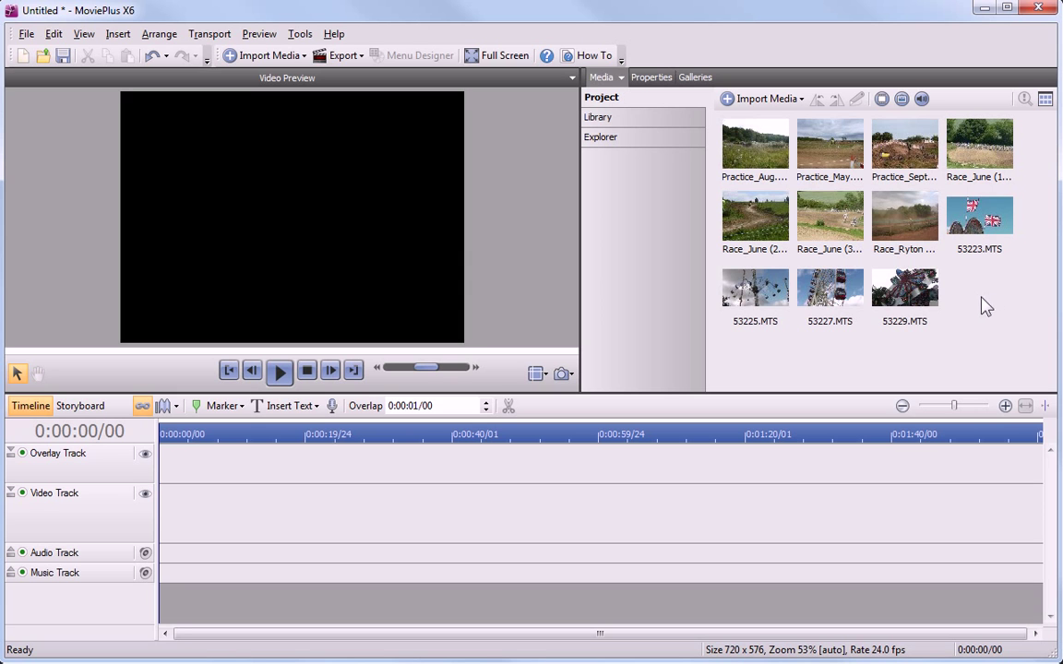
# - Place 53227.MTS on the Video Track, match the project to its 1920 x 1080 format, and play it
pyautogui.moveTo(840, 304); pyautogui.dragTo(159, 505)
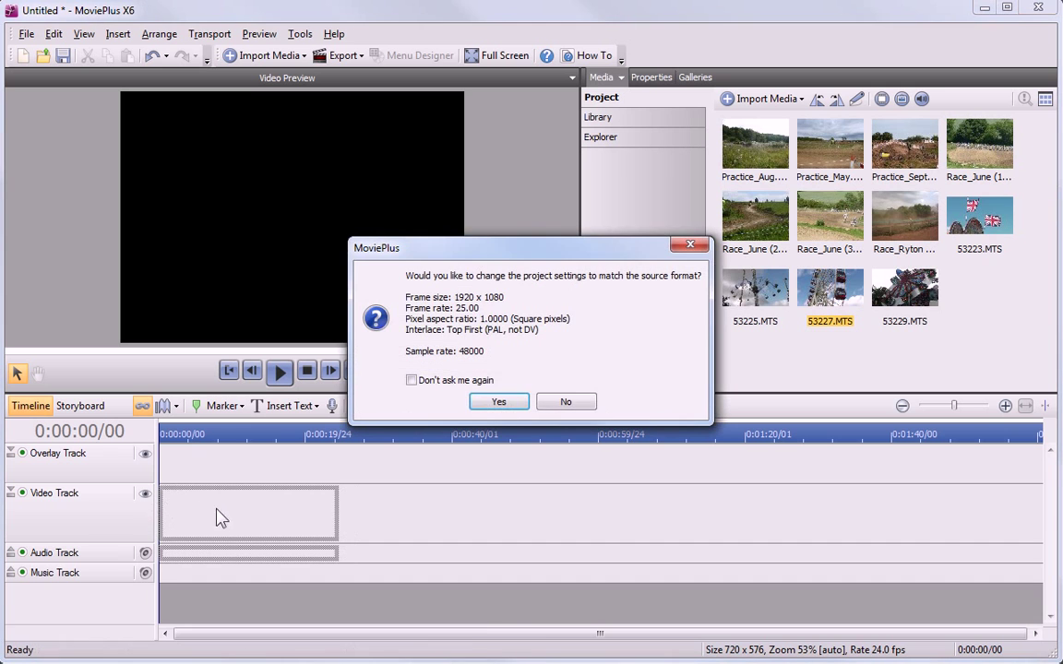
pyautogui.click(515, 408)
pyautogui.click(280, 371)
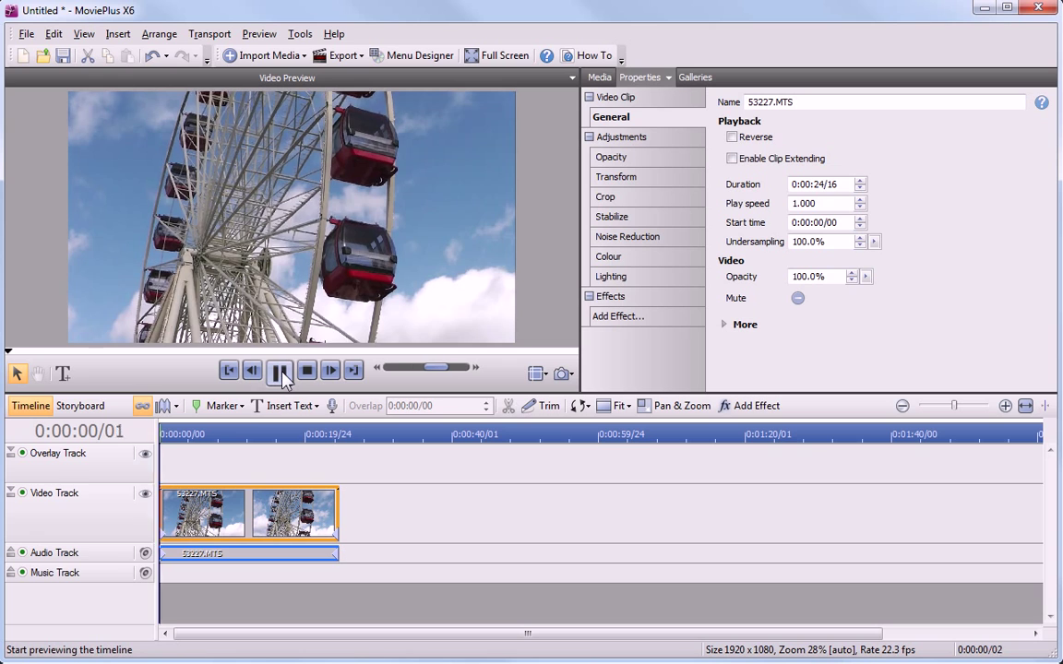